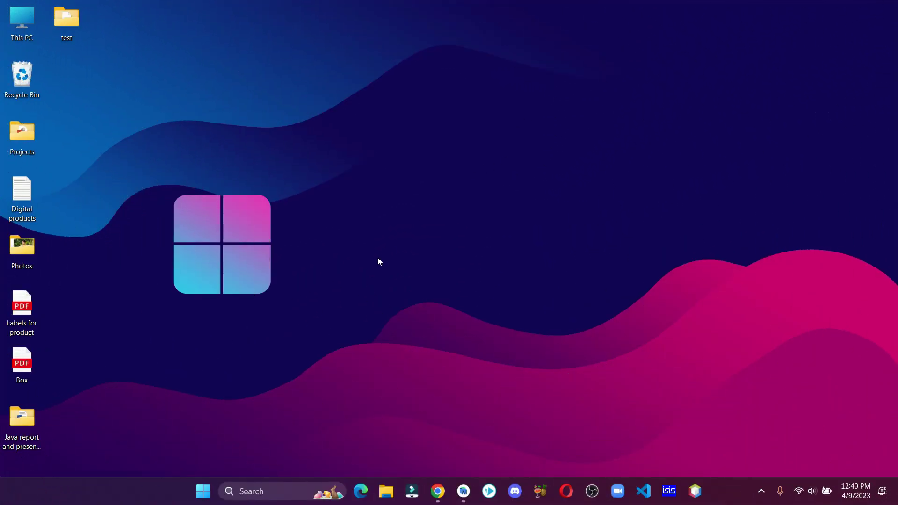
# - Select the jitpack maven repository line in Step 1 of the WebViewAdblock README
pyautogui.click(437, 492)
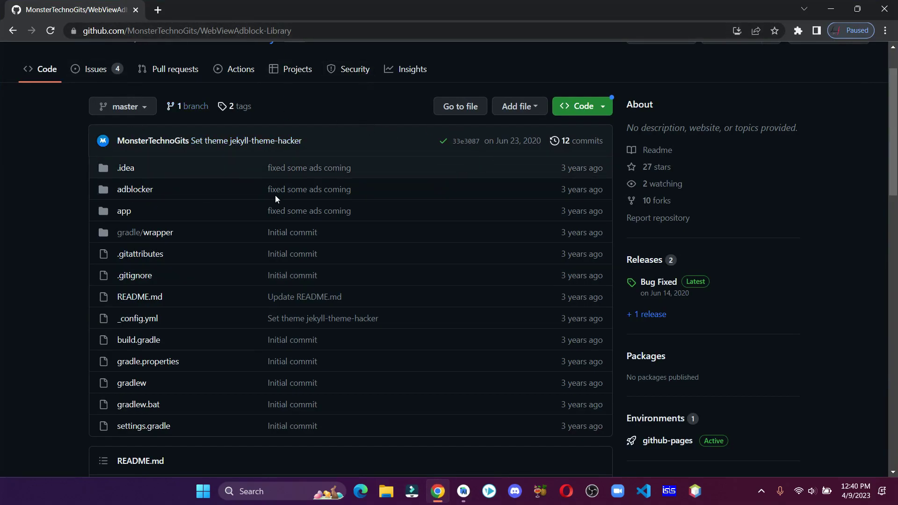
pyautogui.scroll(-2, 304, 211)
pyautogui.scroll(-2, 280, 232)
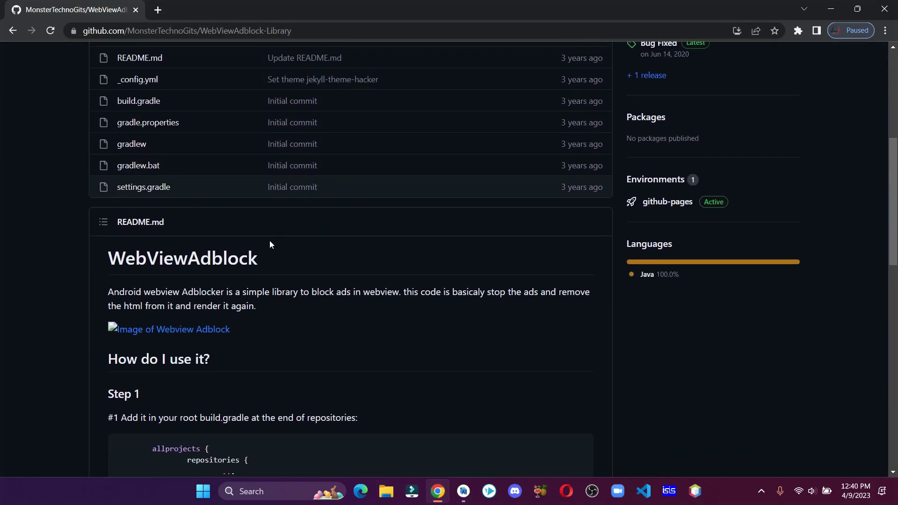
pyautogui.scroll(-2, 281, 232)
pyautogui.scroll(-2, 231, 175)
pyautogui.scroll(-1, 337, 157)
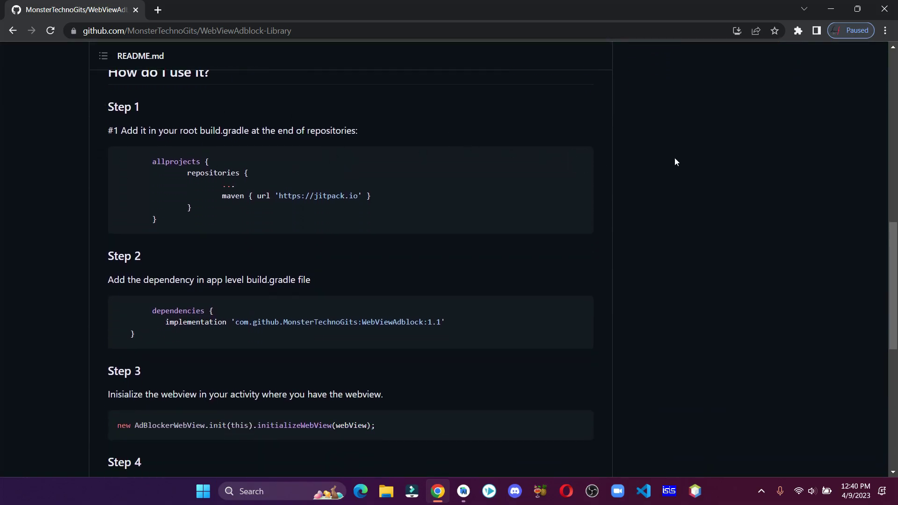
pyautogui.moveTo(350, 190)
pyautogui.scroll(2, 306, 153)
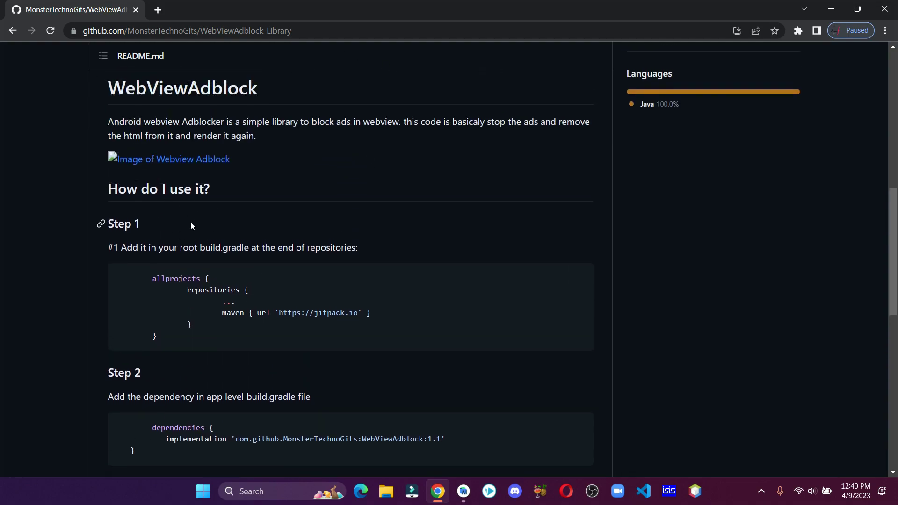
pyautogui.scroll(-2, 190, 223)
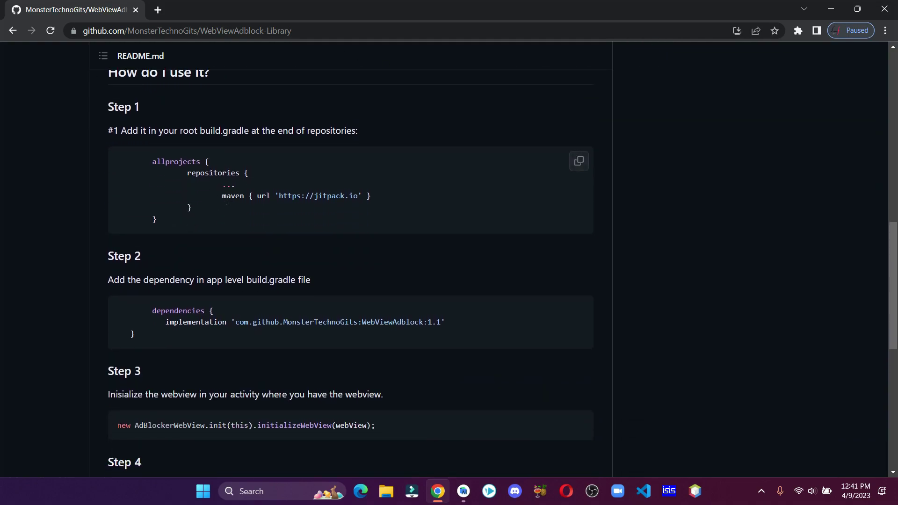
pyautogui.moveTo(222, 196); pyautogui.dragTo(363, 201)
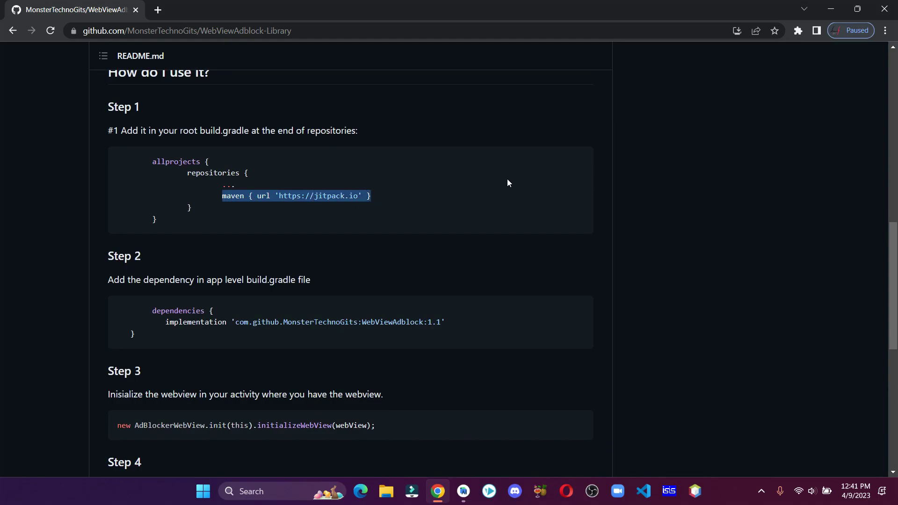
# - Paste the jitpack maven line into allprojects repositories in the project-level build.gradle
pyautogui.click(830, 8)
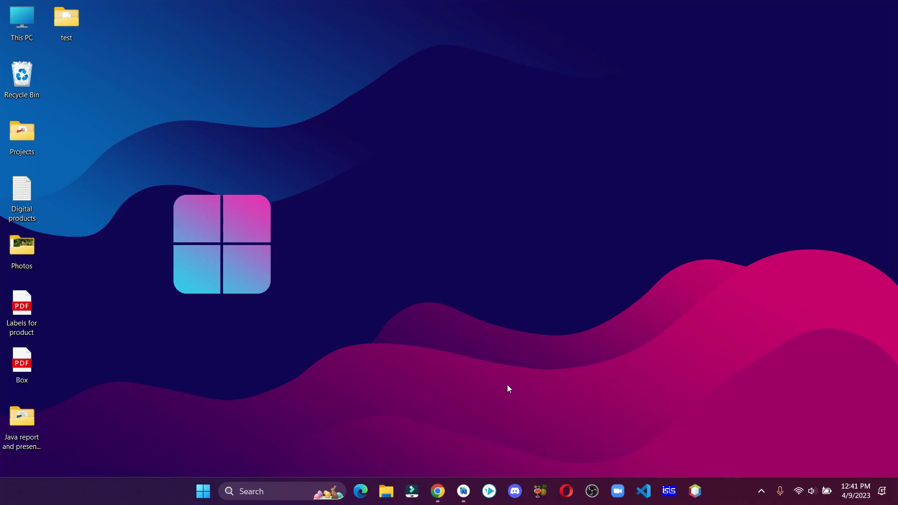
pyautogui.click(464, 490)
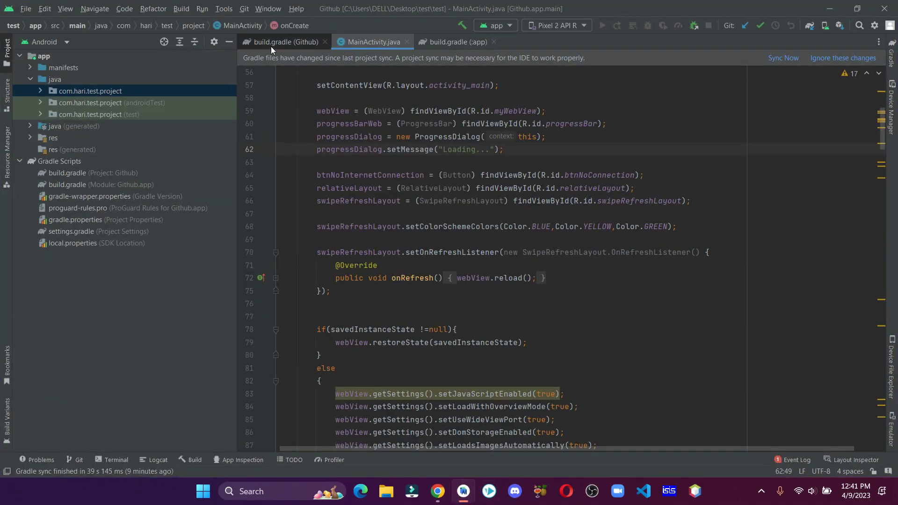
pyautogui.click(250, 43)
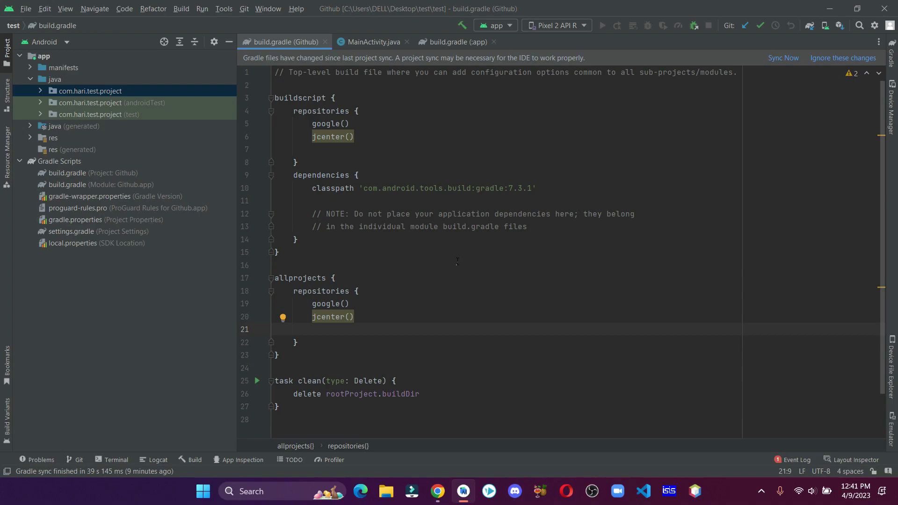
pyautogui.scroll(-2, 450, 268)
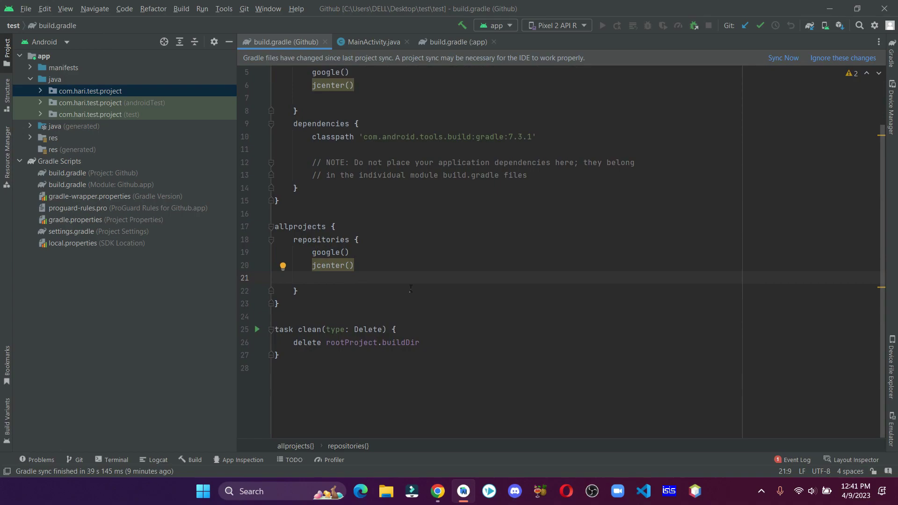
pyautogui.write("maven { url 'https://jitpack.io' }")
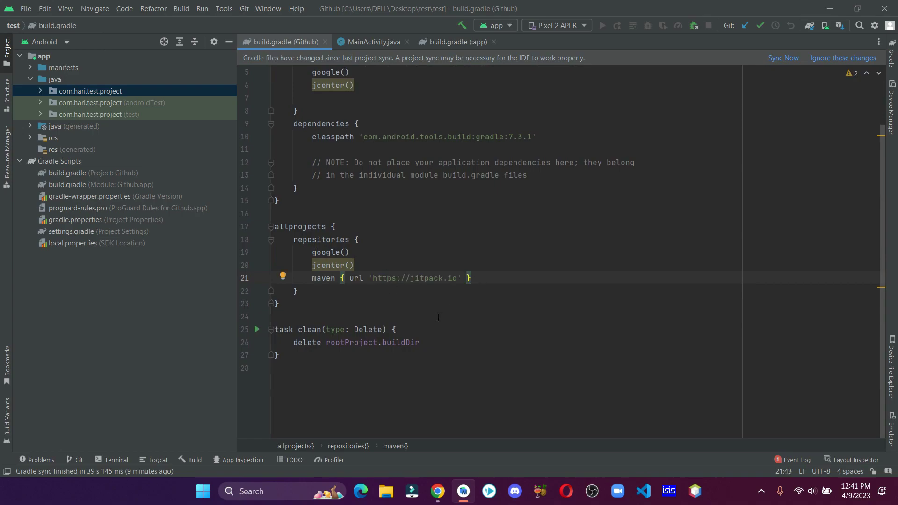
# - Copy the WebViewAdblock 1.1 implementation line from Step 2 of the README
pyautogui.click(437, 490)
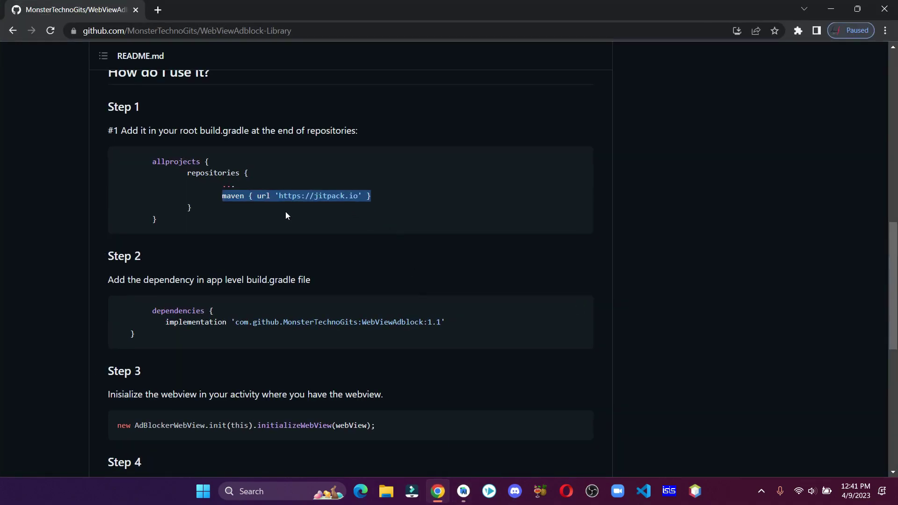
pyautogui.click(440, 266)
pyautogui.scroll(-1, 405, 262)
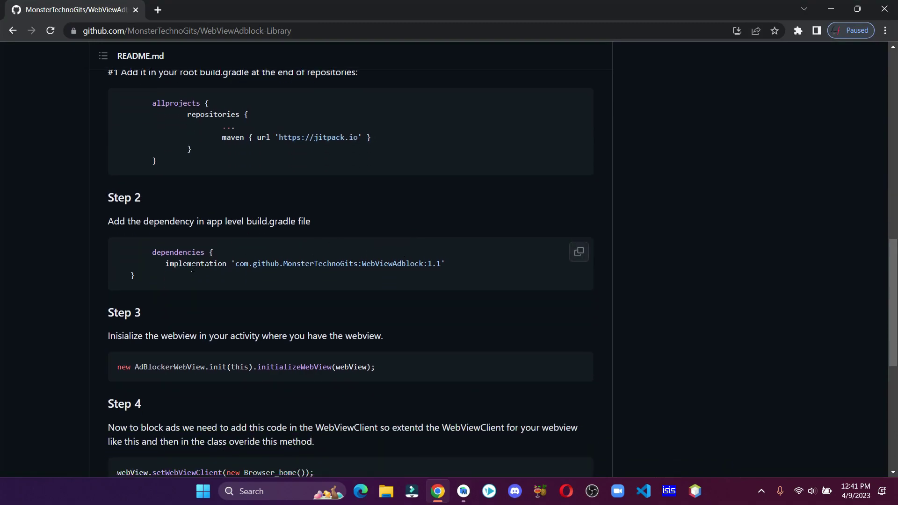
pyautogui.moveTo(166, 264); pyautogui.dragTo(438, 273)
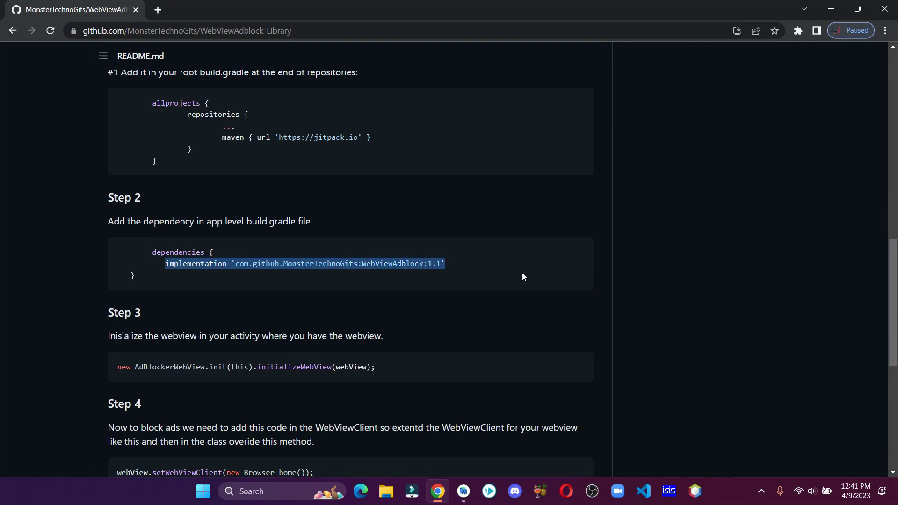
pyautogui.hotkey('ctrl', 'c')
pyautogui.click(831, 8)
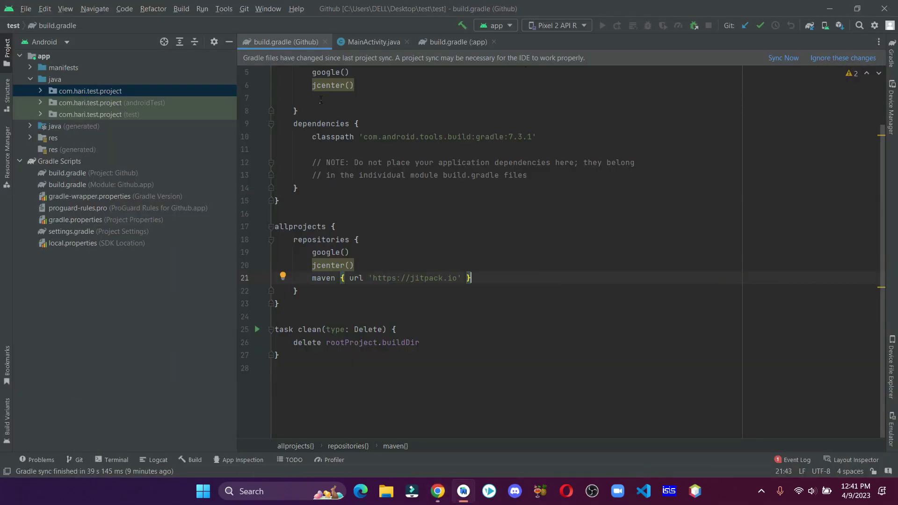
# - Paste the WebViewAdblock 1.1 dependency below the dexter line in build.gradle (:app)
pyautogui.click(461, 40)
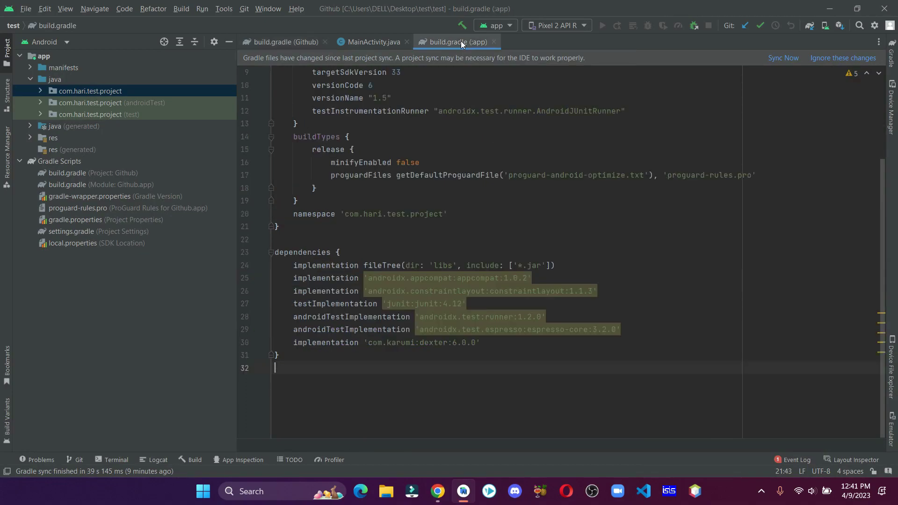
pyautogui.click(510, 342)
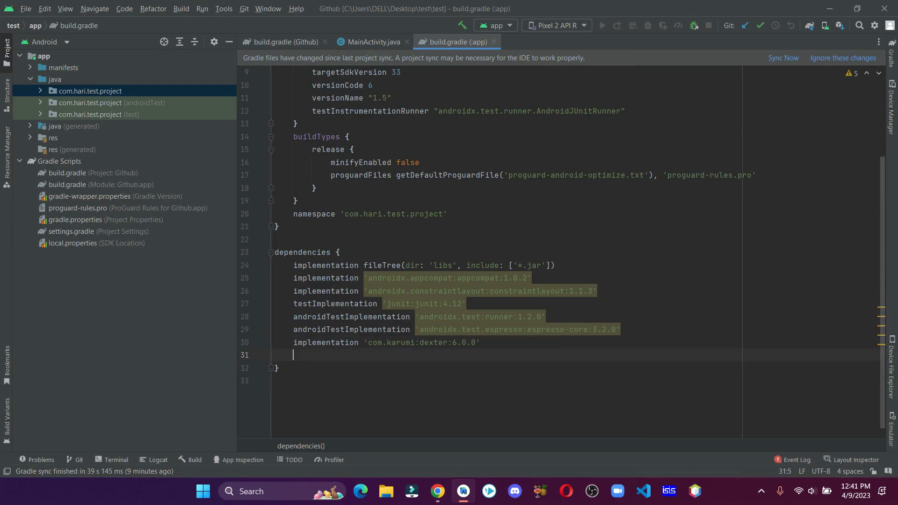
pyautogui.press('Return')
pyautogui.hotkey('ctrl', 'v')
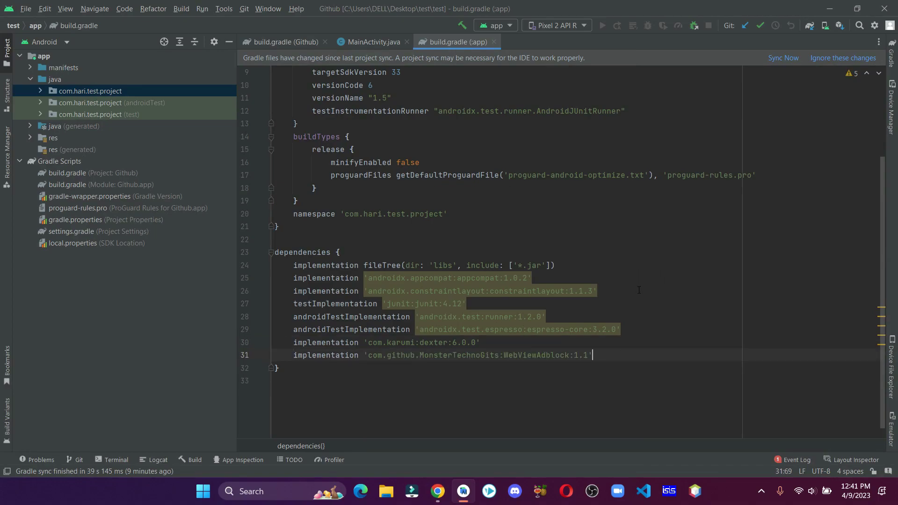
# - Sync the project with Gradle and check the Build output for success
pyautogui.click(783, 57)
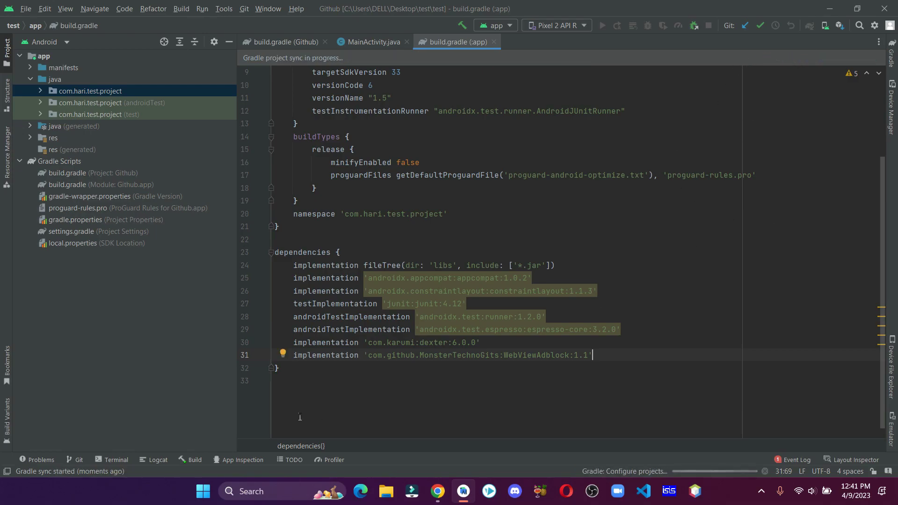
pyautogui.click(192, 460)
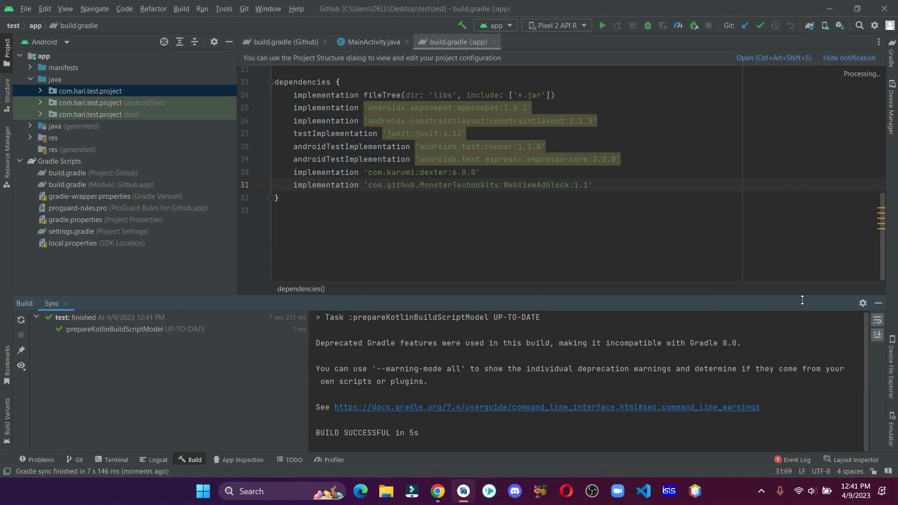
pyautogui.click(878, 303)
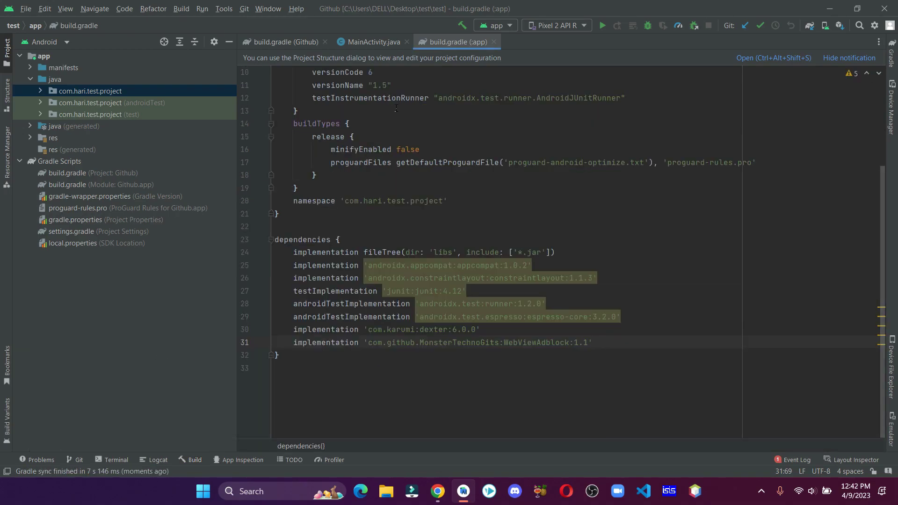
pyautogui.click(437, 491)
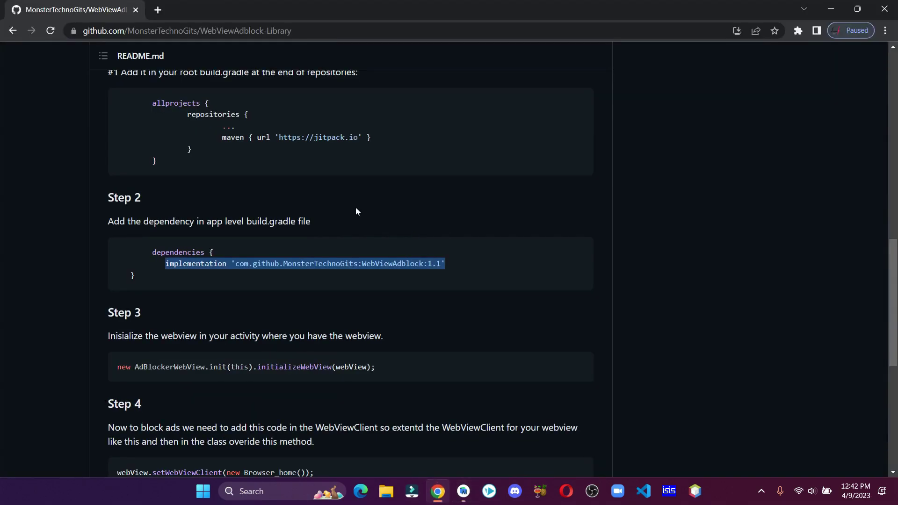
# - Select the new AdBlockerWebView.init line in Step 3 of the README
pyautogui.click(661, 290)
pyautogui.scroll(-3, 606, 260)
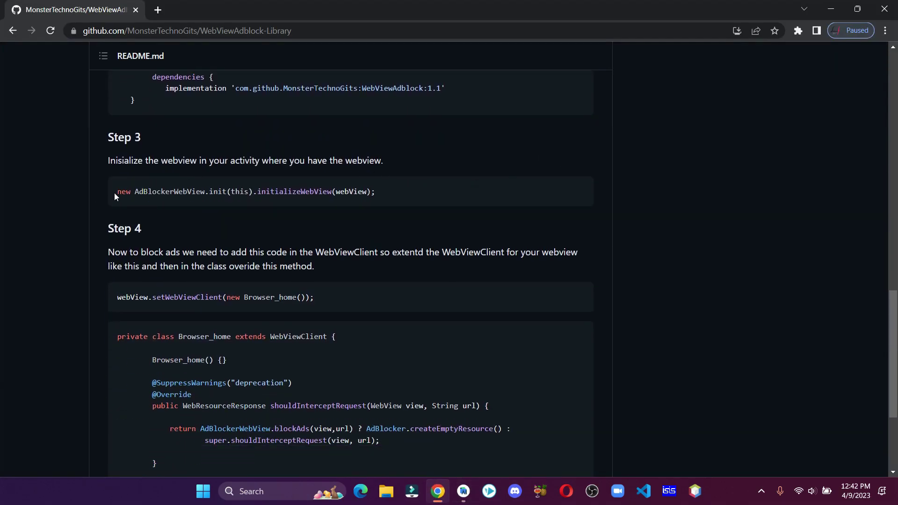
pyautogui.moveTo(115, 192); pyautogui.dragTo(385, 196)
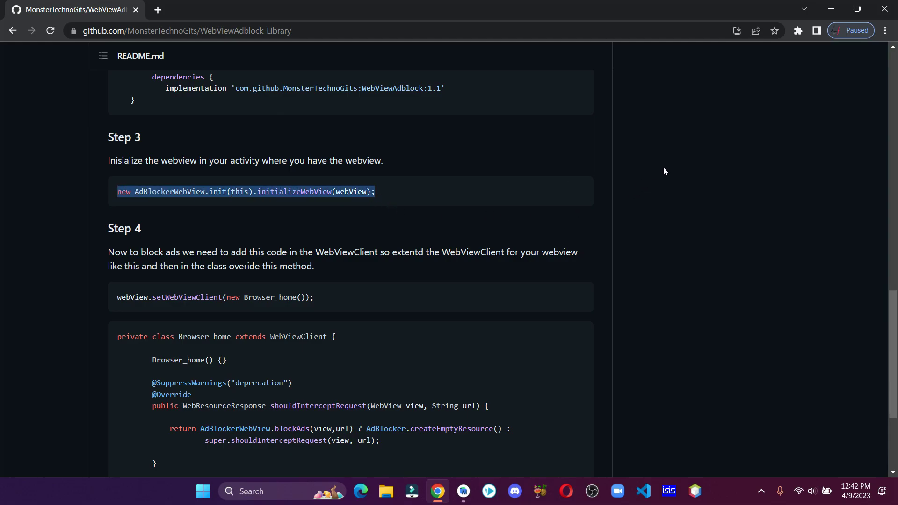
# - Paste the AdBlockerWebView init line into onCreate after the setMessage line
pyautogui.click(830, 7)
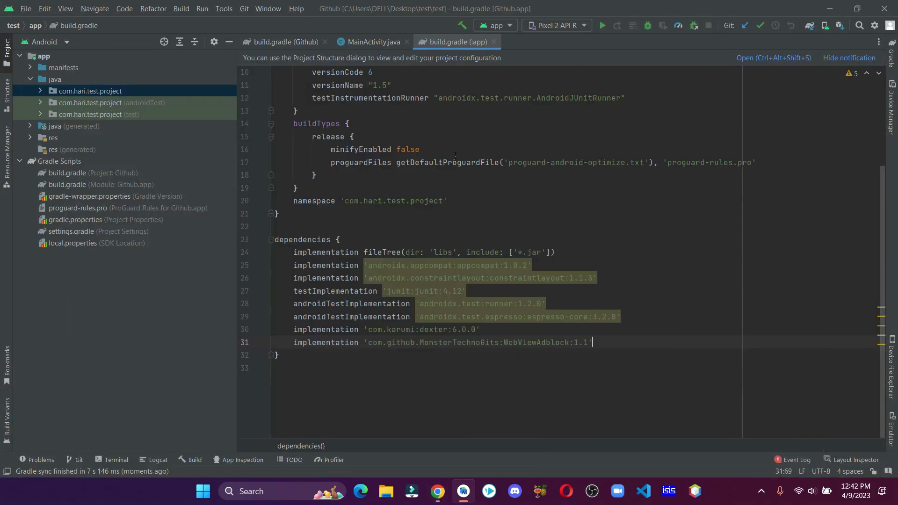
pyautogui.click(361, 44)
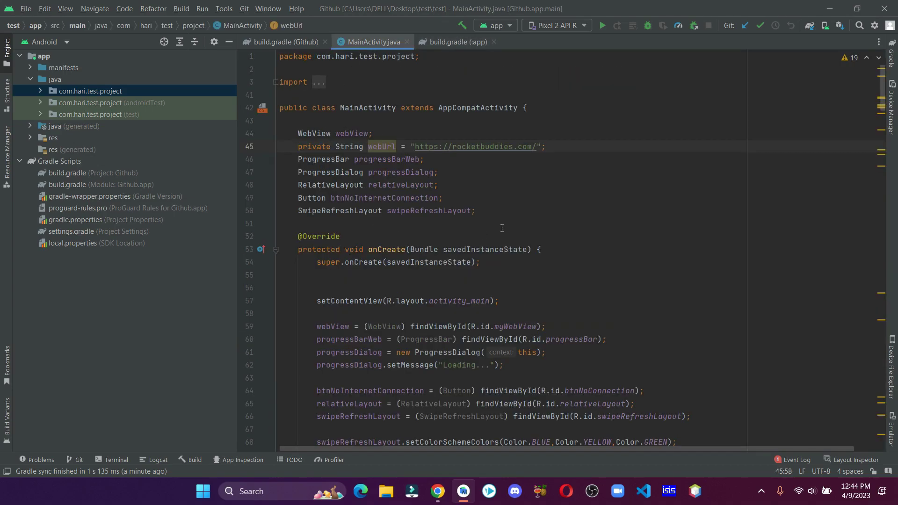
pyautogui.scroll(-4, 485, 193)
pyautogui.scroll(-4, 505, 203)
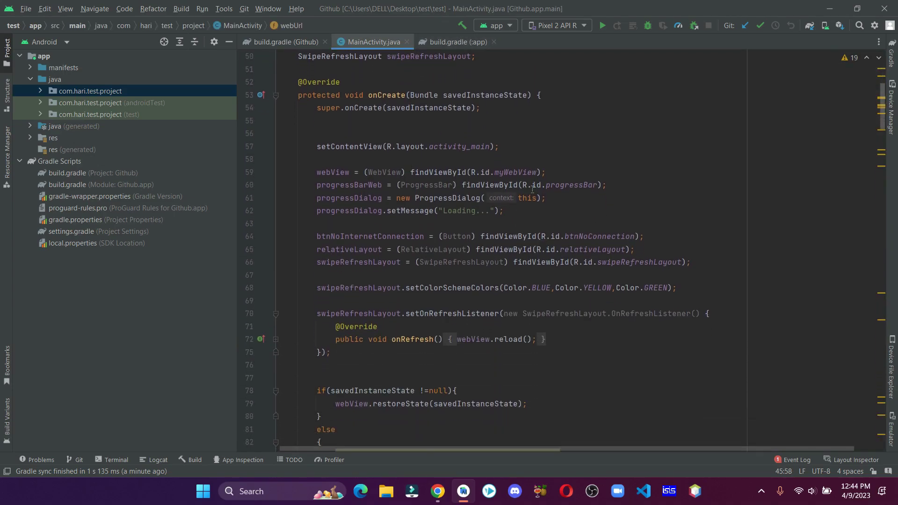
pyautogui.click(520, 211)
pyautogui.press('Return')
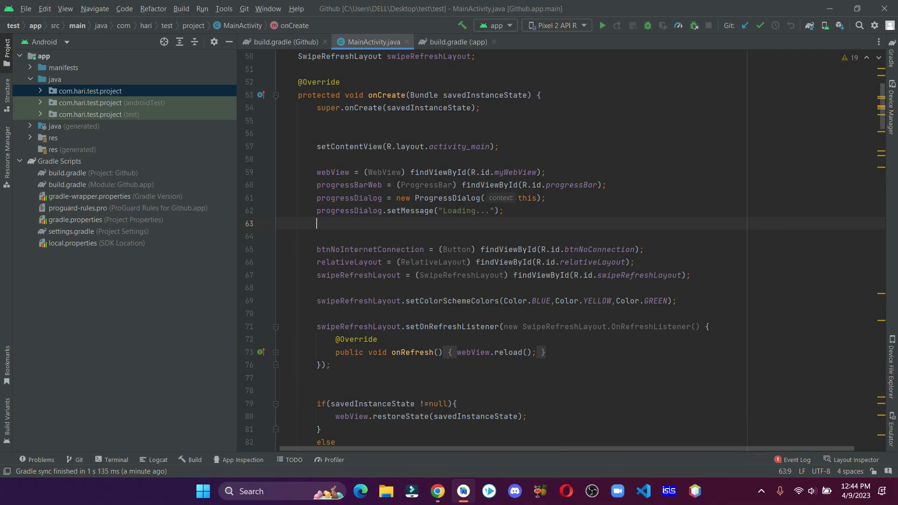
pyautogui.press('Return')
pyautogui.hotkey('ctrl', 'v')
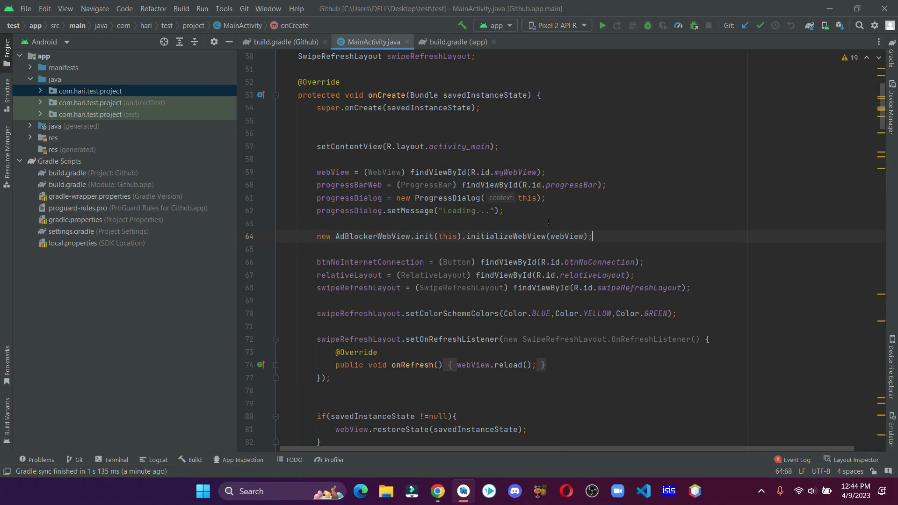
# - Import the AdBlockerWebView class to clear the unresolved-symbol error
pyautogui.click(371, 236)
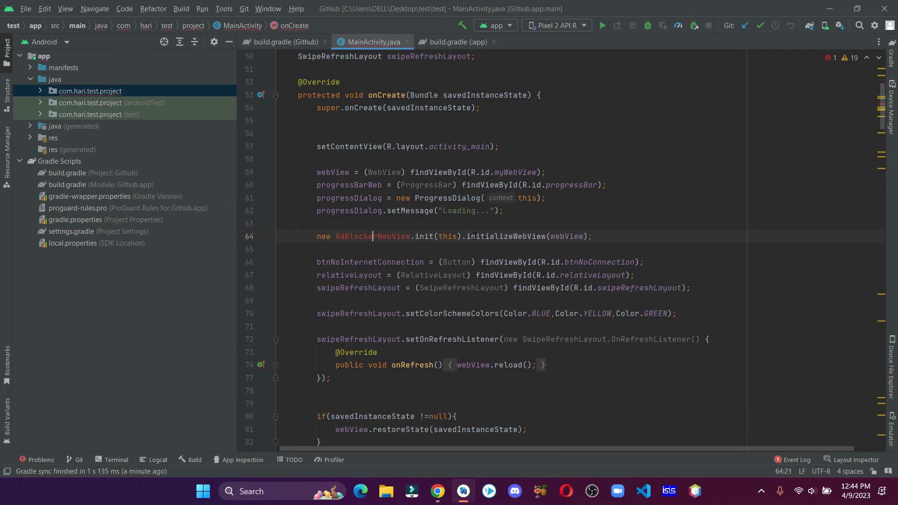
pyautogui.hotkey('alt', 'Return')
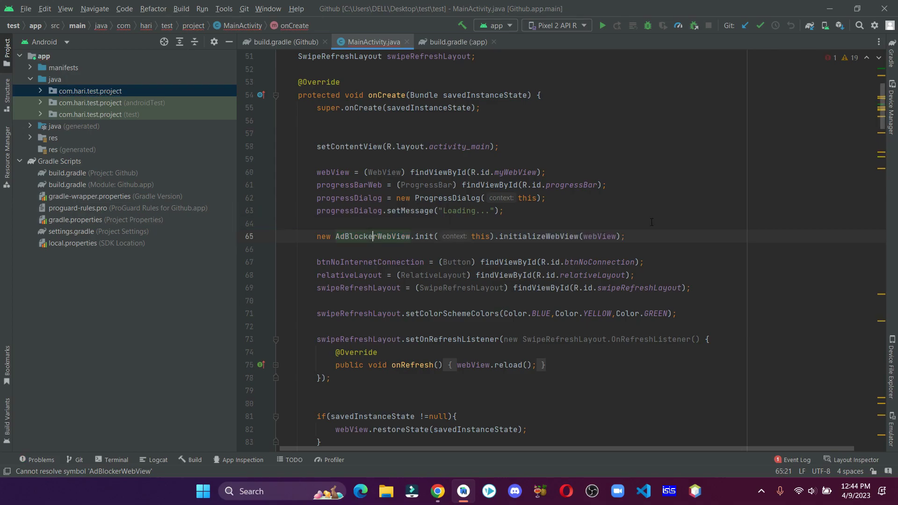
pyautogui.click(648, 239)
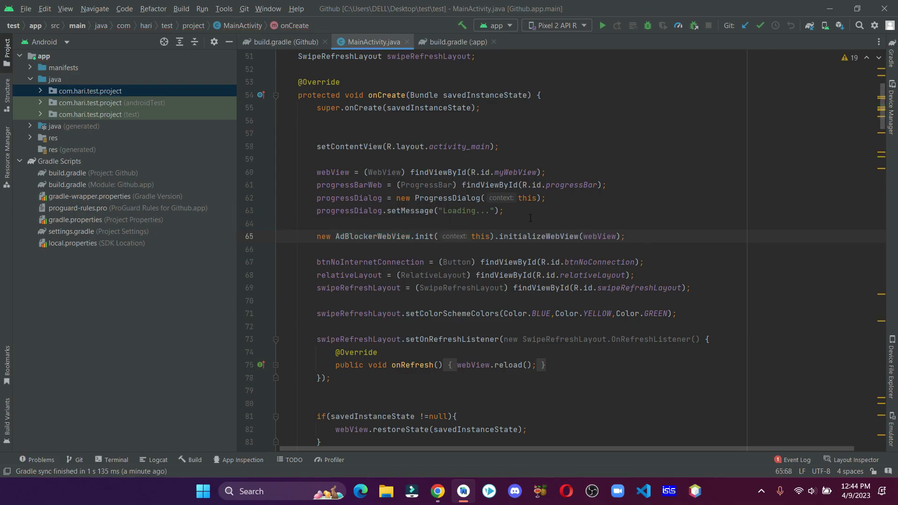
# - Select the shouldInterceptRequest override in the README's Step 4 WebViewClient example
pyautogui.click(438, 491)
pyautogui.scroll(-3, 280, 231)
pyautogui.scroll(-2, 305, 192)
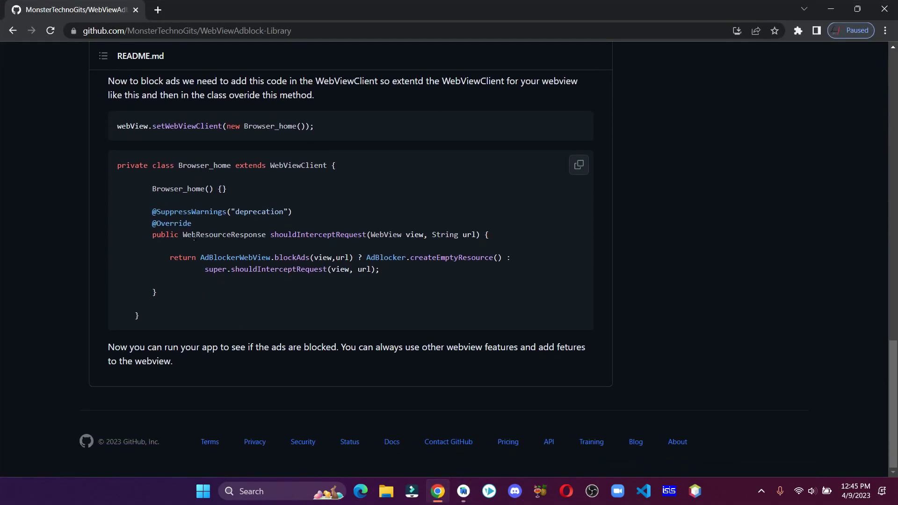
pyautogui.moveTo(151, 211); pyautogui.dragTo(307, 295)
pyautogui.hotkey('ctrl', 'c')
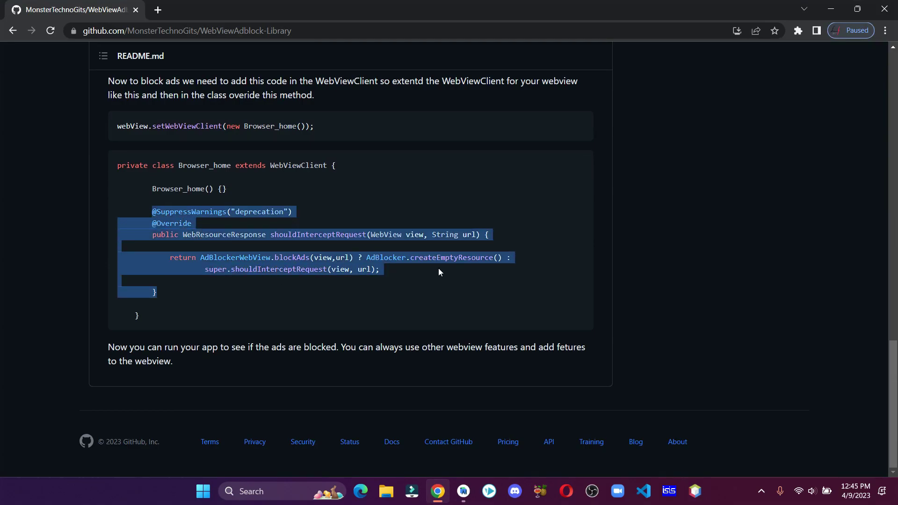
pyautogui.click(420, 284)
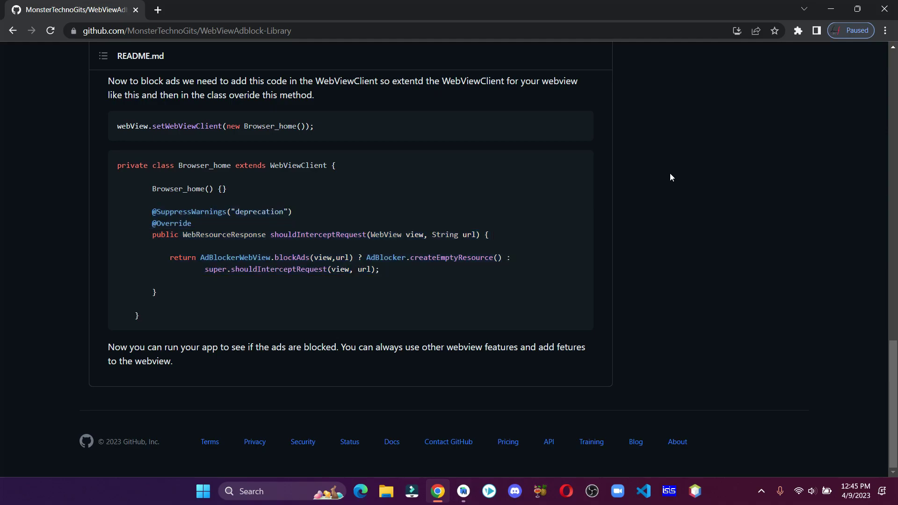
# - Place the cursor after onPageFinished inside webView.setWebViewClient in MainActivity.java
pyautogui.click(828, 11)
pyautogui.scroll(-2, 491, 245)
pyautogui.scroll(-4, 556, 253)
pyautogui.scroll(-3, 556, 254)
pyautogui.scroll(-4, 561, 232)
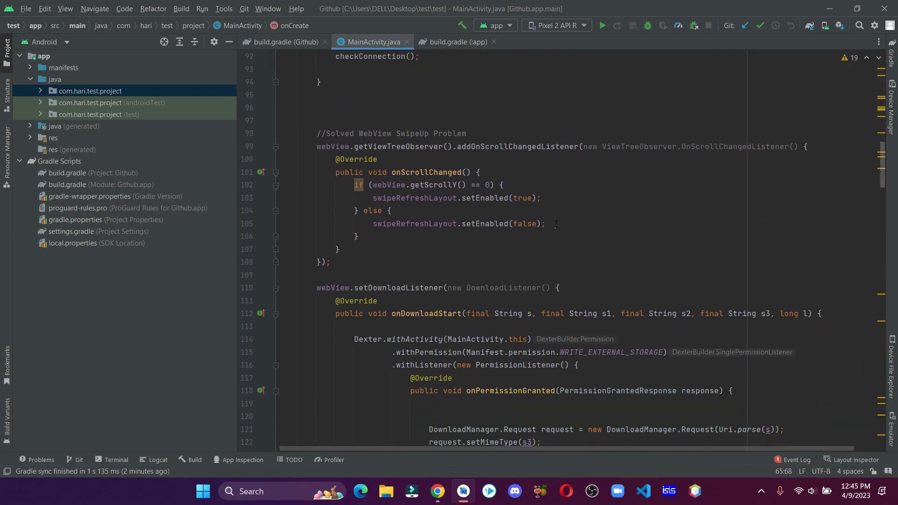
pyautogui.scroll(-4, 561, 232)
pyautogui.scroll(-3, 561, 232)
pyautogui.scroll(-3, 589, 228)
pyautogui.scroll(-3, 621, 222)
pyautogui.scroll(-3, 621, 222)
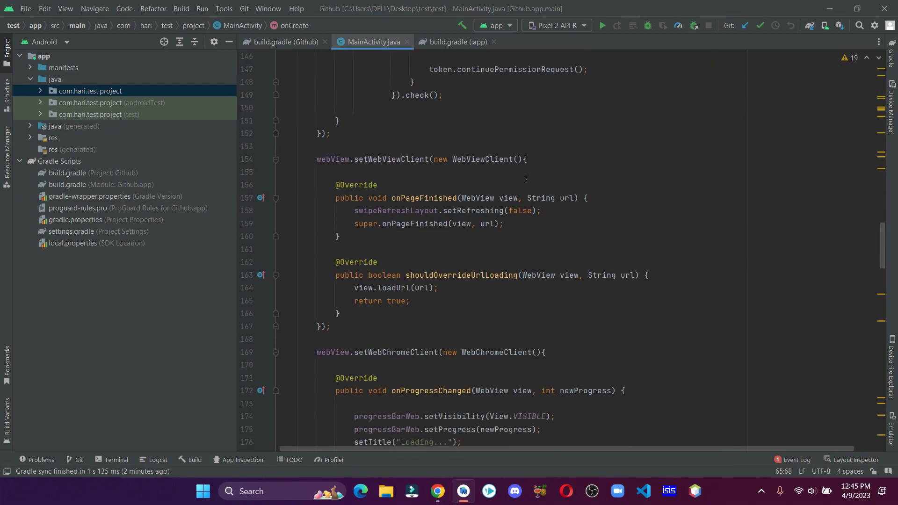
pyautogui.click(371, 237)
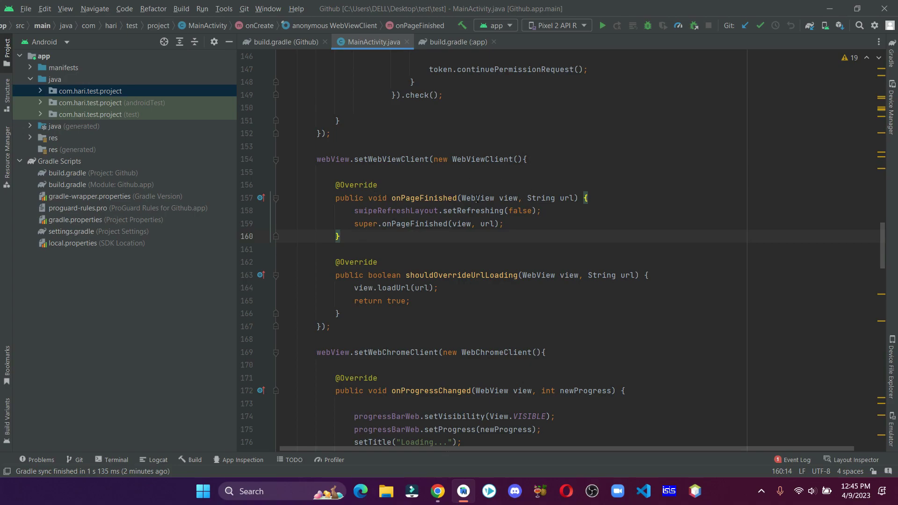
# - Paste the shouldInterceptRequest override below onPageFinished and import WebResourceResponse
pyautogui.press('Return')
pyautogui.press('Return')
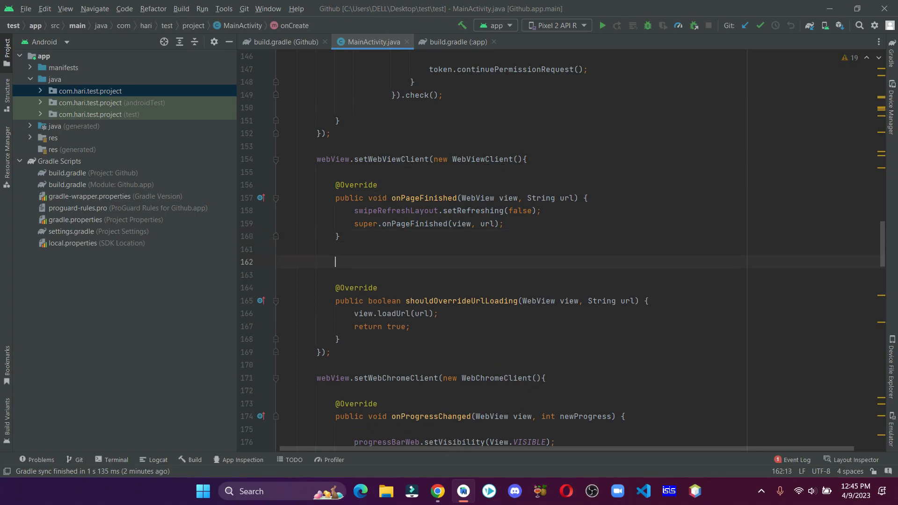
pyautogui.hotkey('ctrl', 'v')
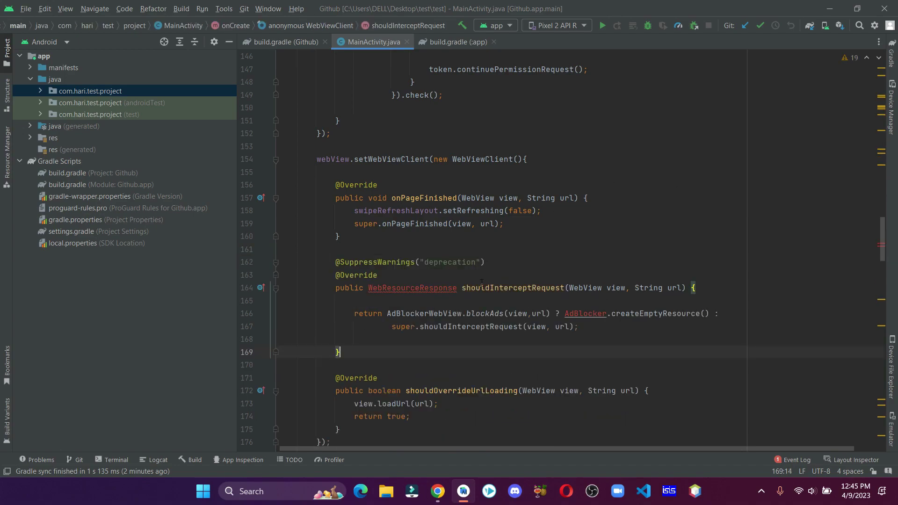
pyautogui.click(428, 290)
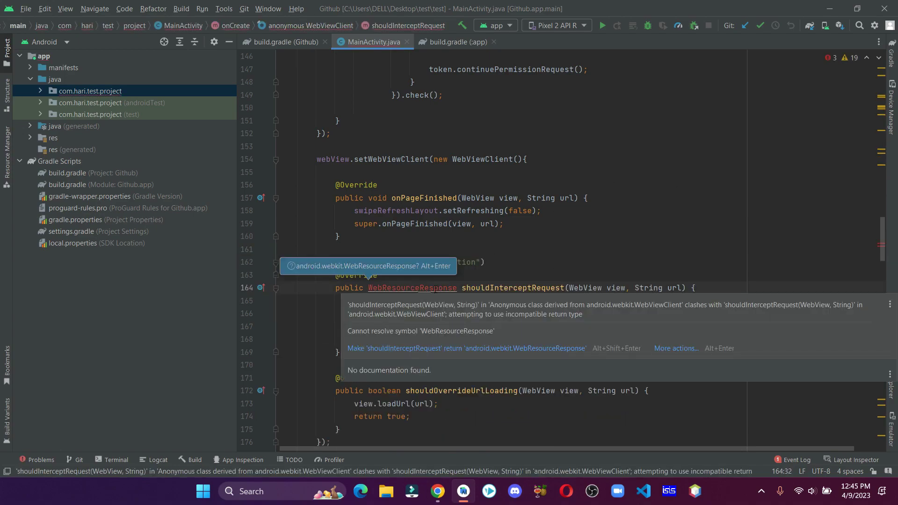
pyautogui.hotkey('alt', 'Return')
pyautogui.press('Down')
pyautogui.press('Return')
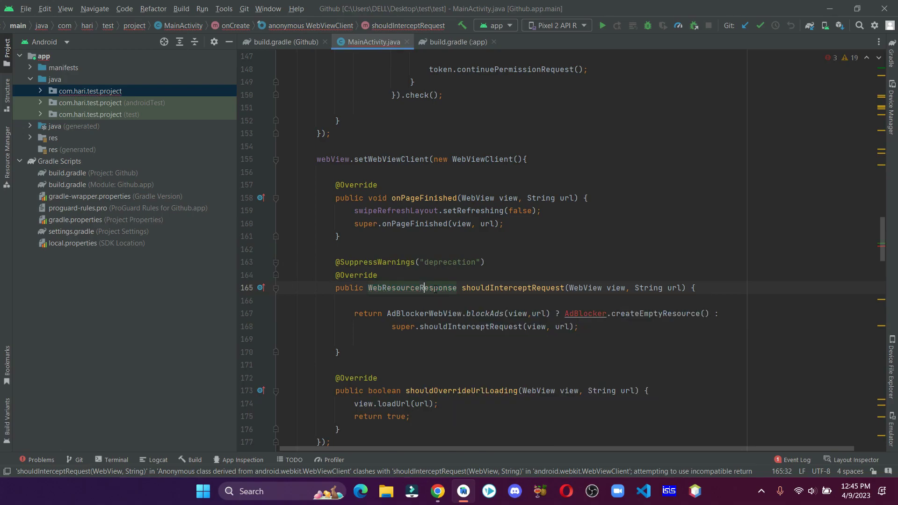
# - Import the AdBlocker class to resolve the return line
pyautogui.click(594, 314)
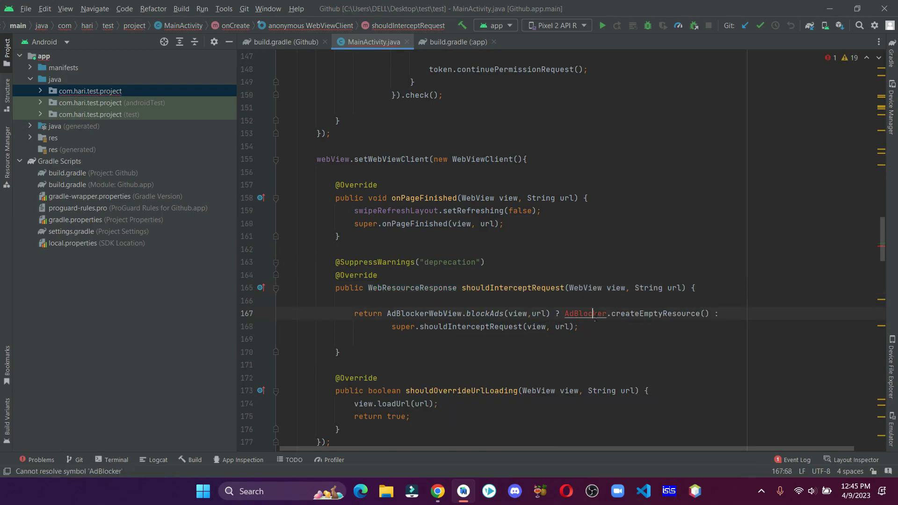
pyautogui.hotkey('alt', 'Return')
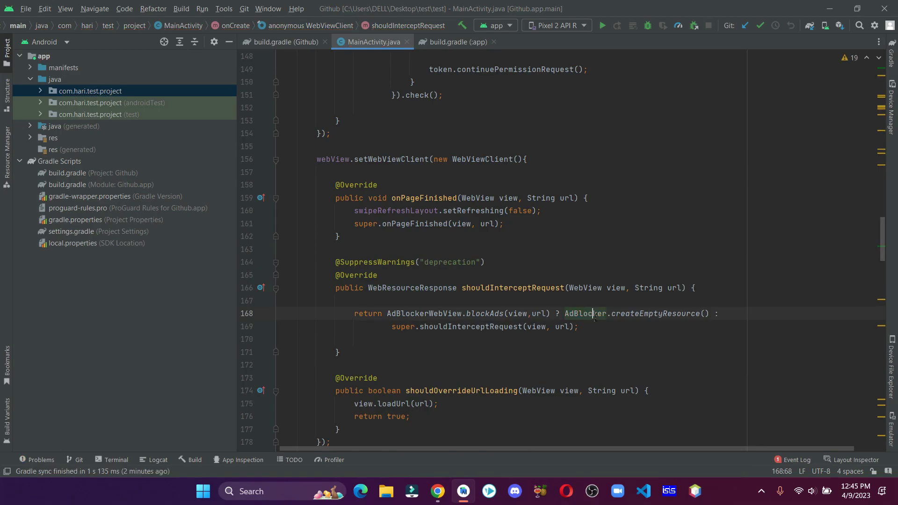
pyautogui.click(723, 316)
pyautogui.scroll(-5, 597, 207)
pyautogui.scroll(8, 491, 246)
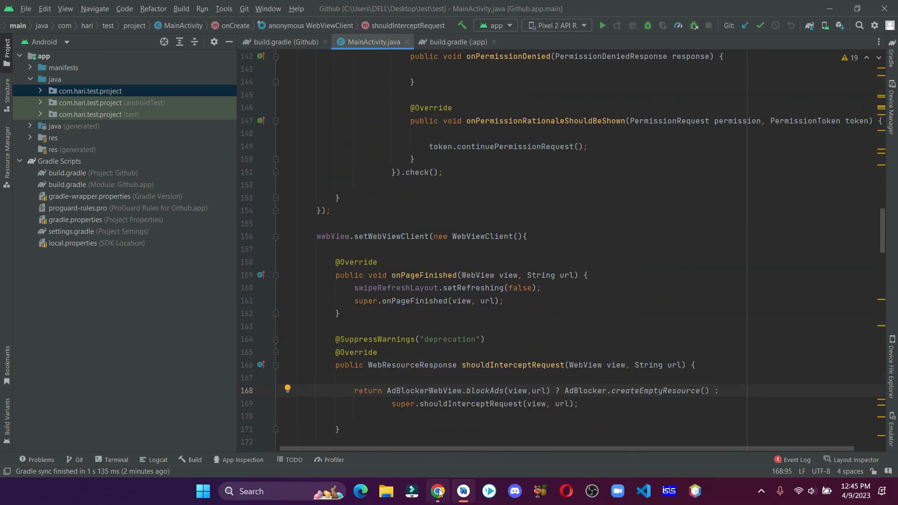
# - Minimise Android Studio, then choose Refresh from the desktop's right-click menu
pyautogui.click(829, 7)
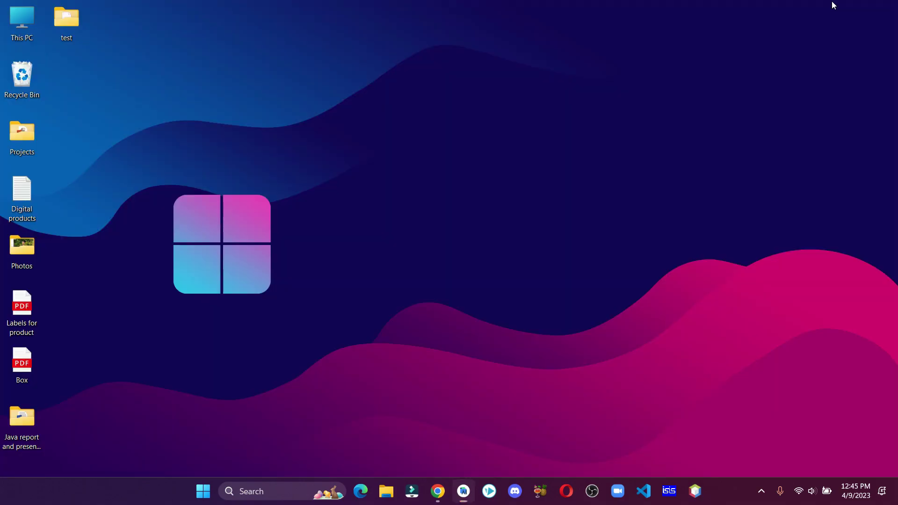
pyautogui.rightClick(744, 136)
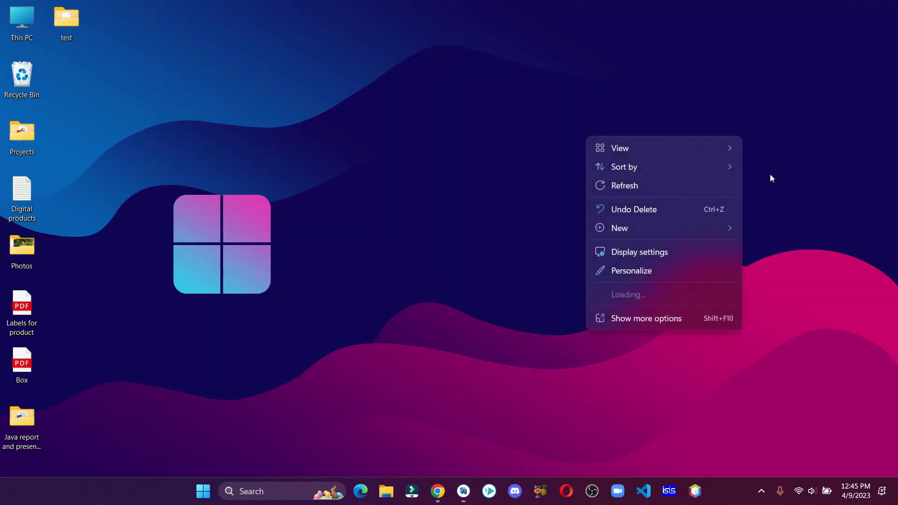
pyautogui.click(701, 182)
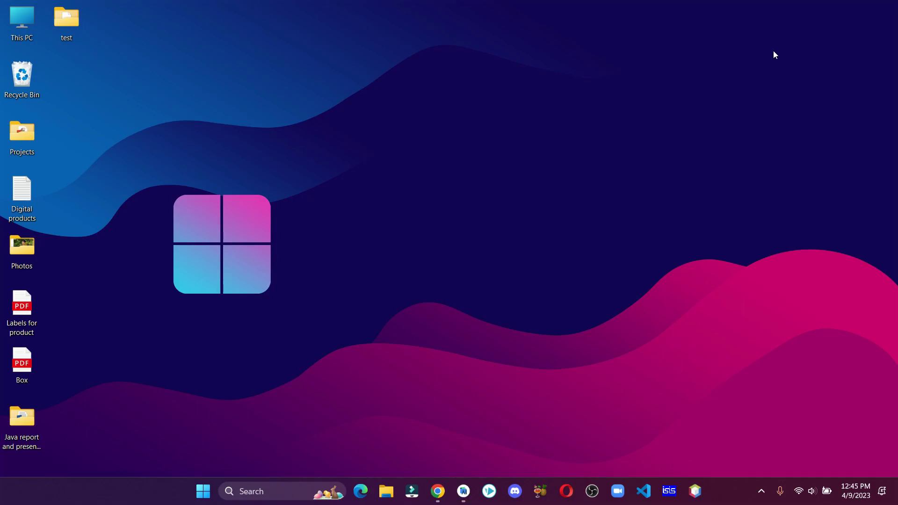